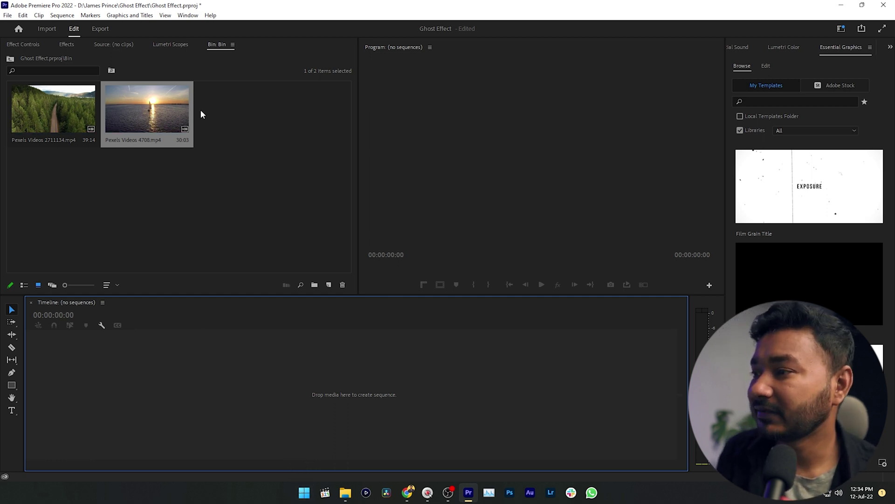
Check the sunset clip's properties to confirm its 1920 x 1080 frame size
{"action": "right_click", "coordinate": [158, 101]}
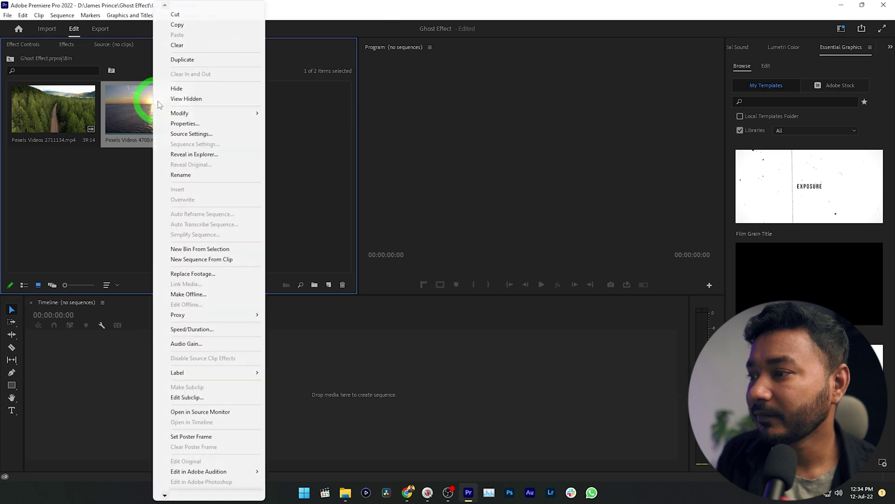
{"action": "left_click", "coordinate": [182, 124]}
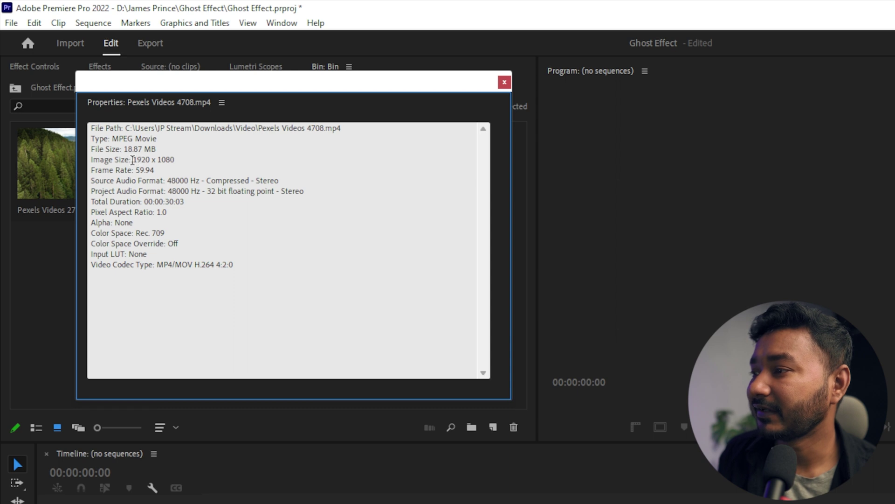
{"action": "left_click_drag", "start_coordinate": [133, 160], "coordinate": [179, 160]}
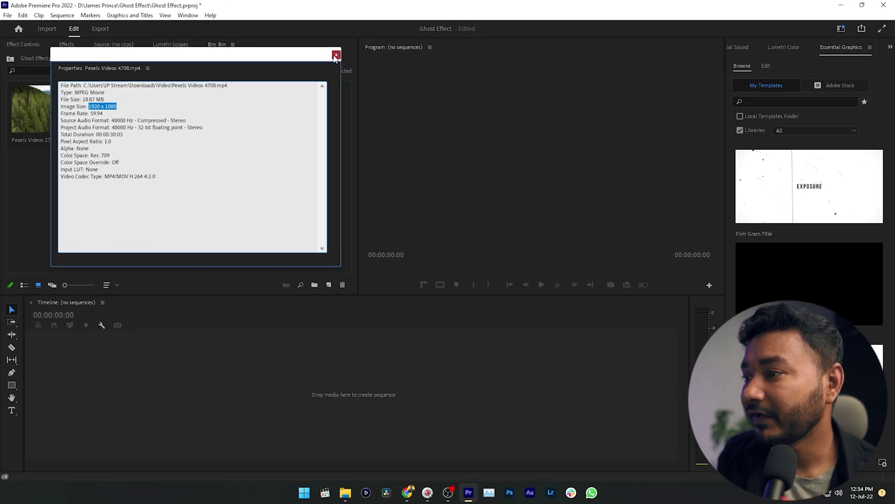
{"action": "left_click", "coordinate": [335, 56]}
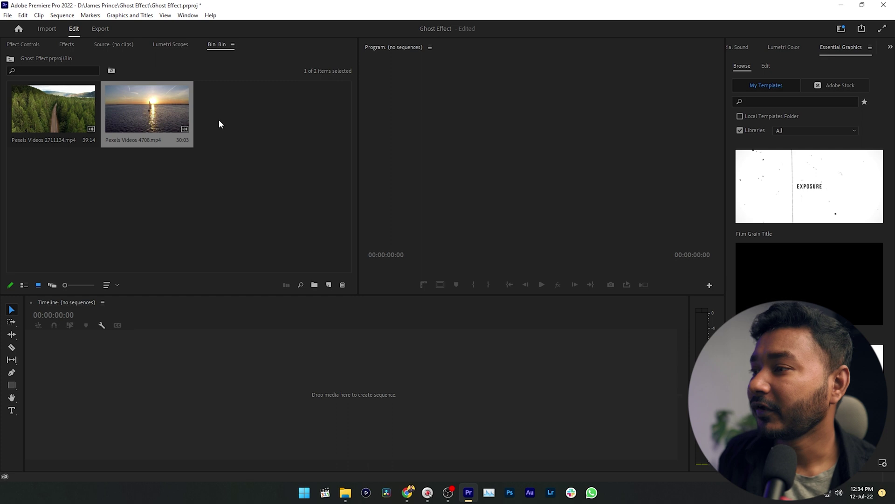
Create the Pexels Videos 4708 sequence from the sunset clip, then undo to leave it empty
{"action": "left_click", "coordinate": [172, 112]}
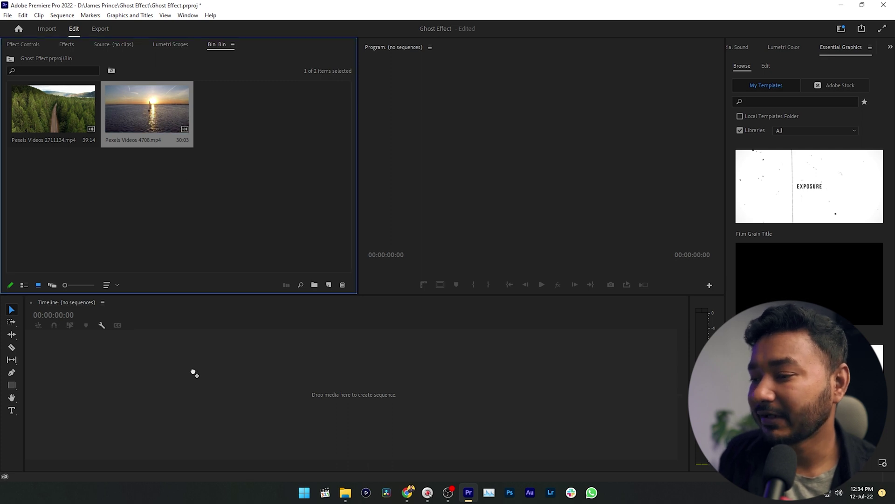
{"action": "left_click_drag", "start_coordinate": [193, 373], "coordinate": [192, 369]}
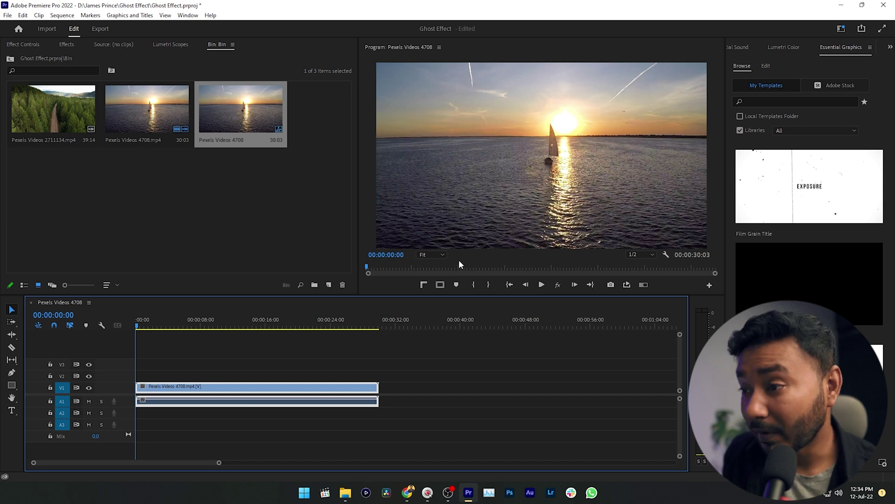
{"action": "key", "text": "ctrl+z"}
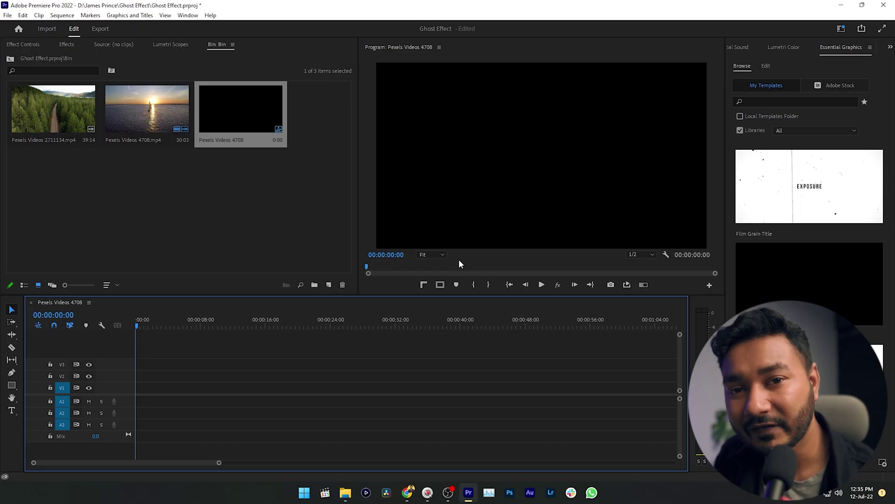
Start a new sequence from the Digital SLR 1080p24 preset
{"action": "right_click", "coordinate": [237, 200]}
{"action": "mouse_move", "coordinate": [285, 244]}
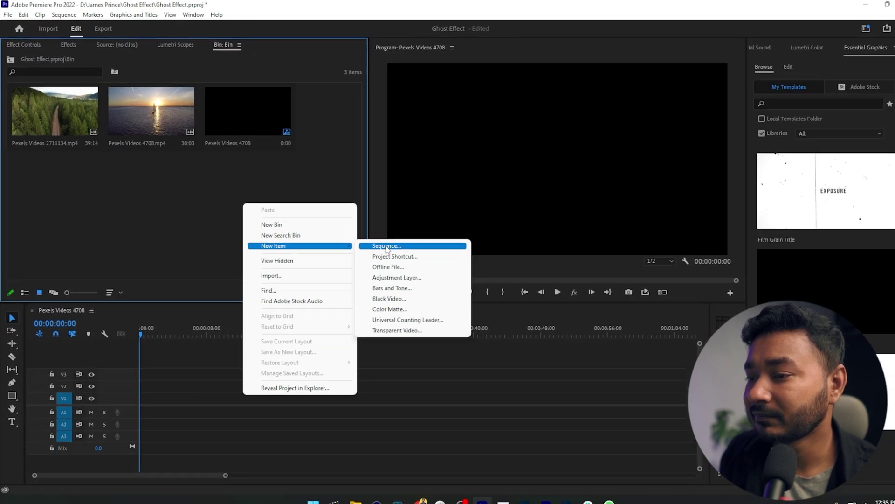
{"action": "left_click", "coordinate": [563, 343]}
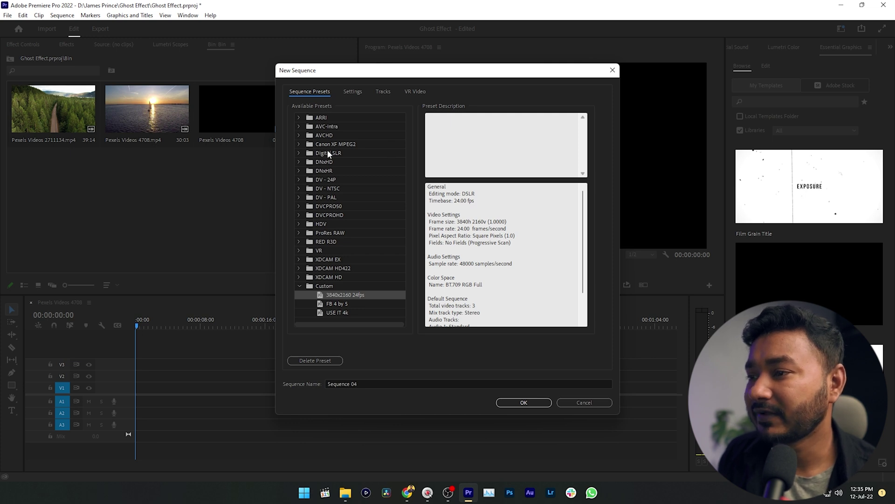
{"action": "left_click", "coordinate": [328, 153]}
{"action": "left_click", "coordinate": [299, 153]}
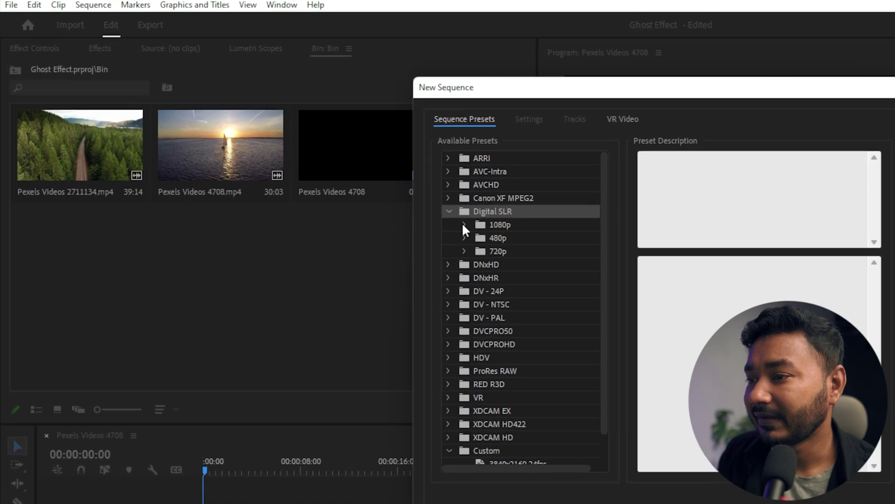
{"action": "left_click", "coordinate": [309, 162]}
{"action": "left_click", "coordinate": [547, 238]}
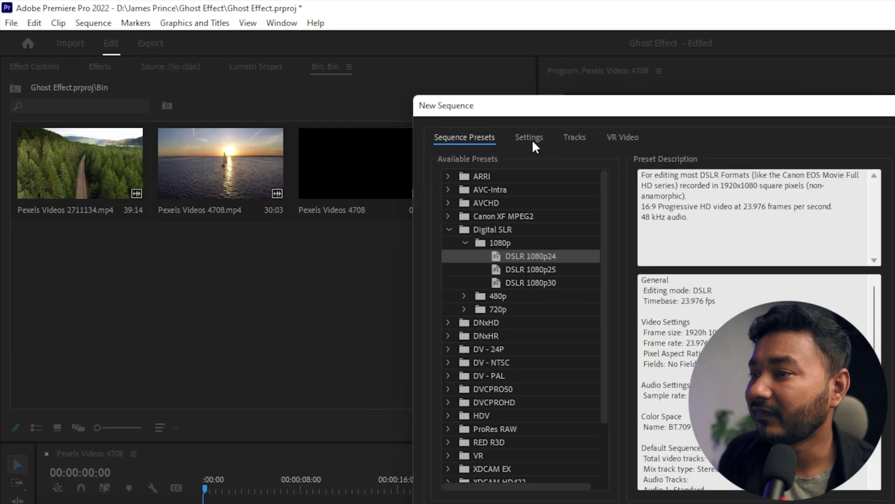
Set the frame size to 1080 x 1080, name the sequence 1:1, and create it
{"action": "left_click", "coordinate": [355, 94]}
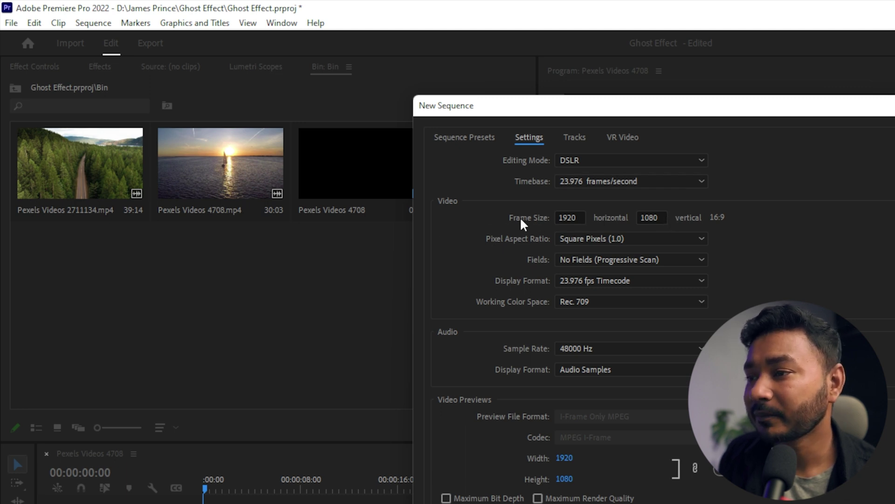
{"action": "double_click", "coordinate": [569, 217]}
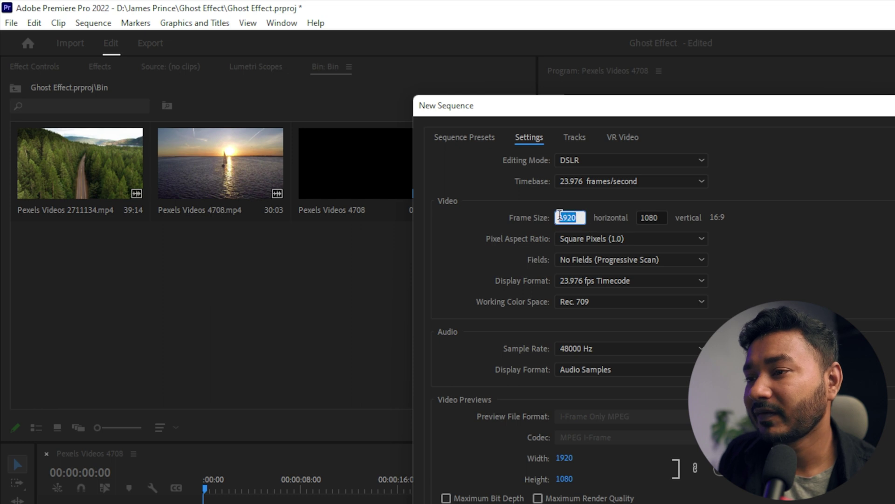
{"action": "double_click", "coordinate": [661, 216]}
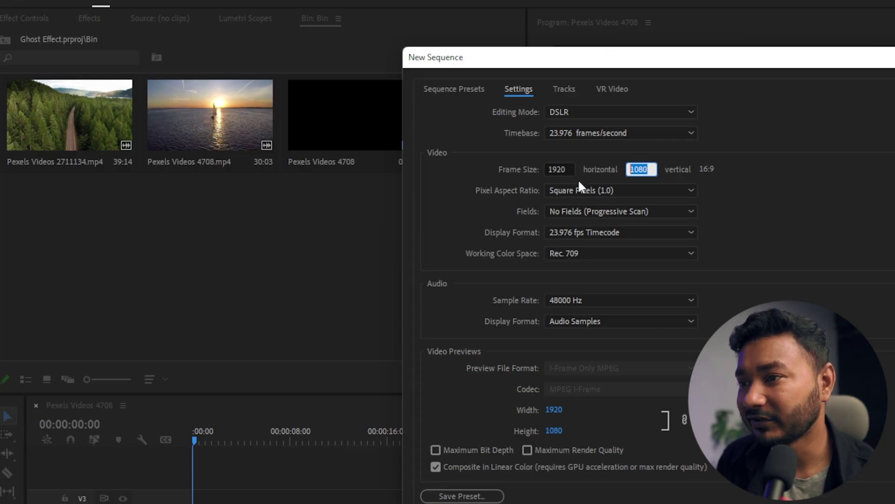
{"action": "double_click", "coordinate": [571, 169]}
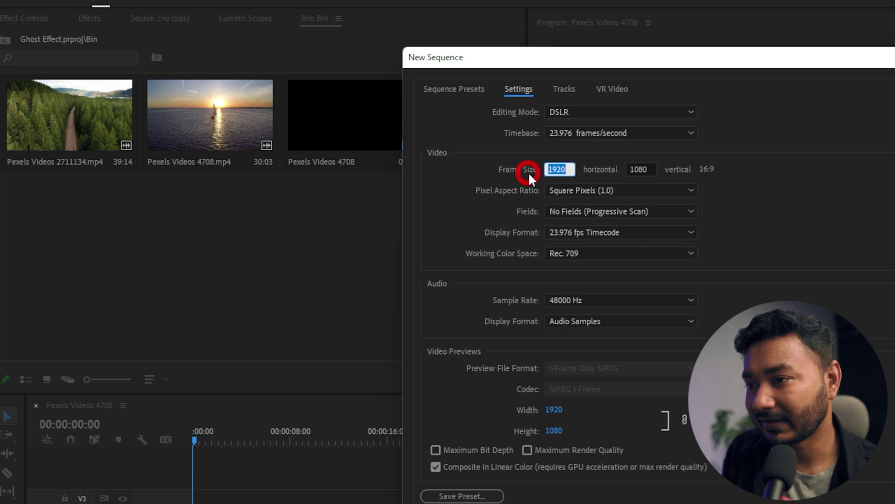
{"action": "type", "text": "1080"}
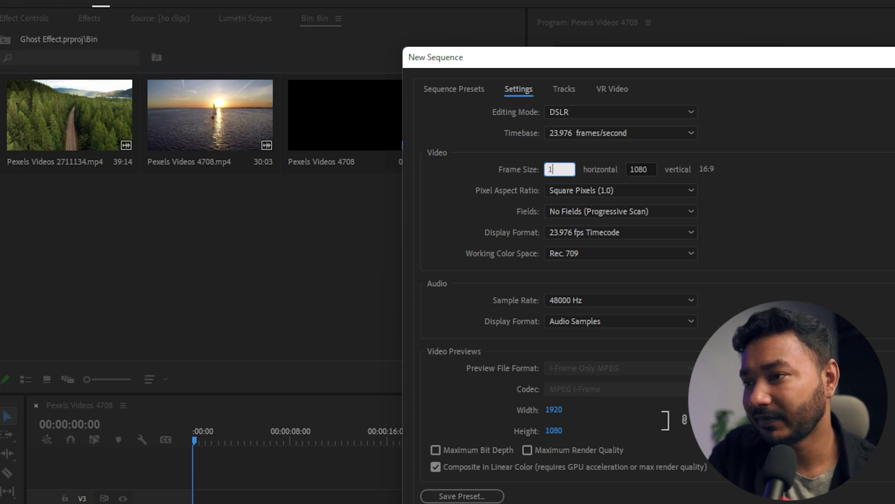
{"action": "left_click", "coordinate": [650, 175]}
{"action": "double_click", "coordinate": [640, 174]}
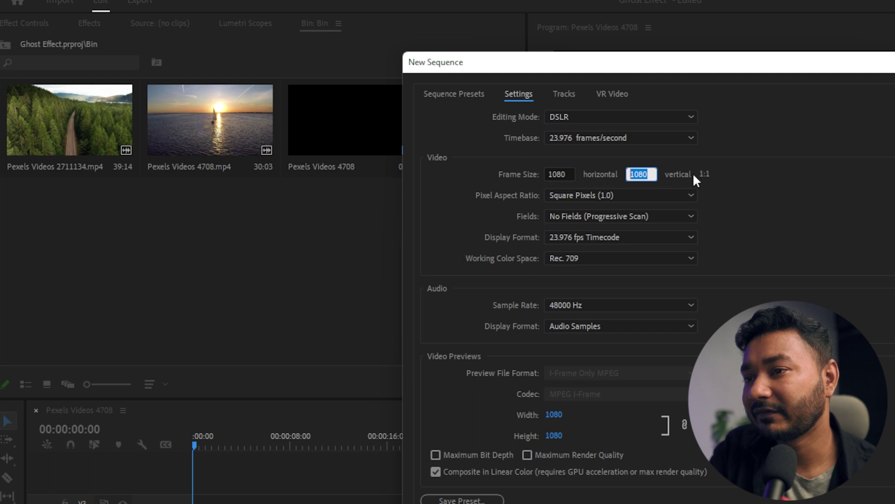
{"action": "left_click_drag", "start_coordinate": [358, 383], "coordinate": [303, 387]}
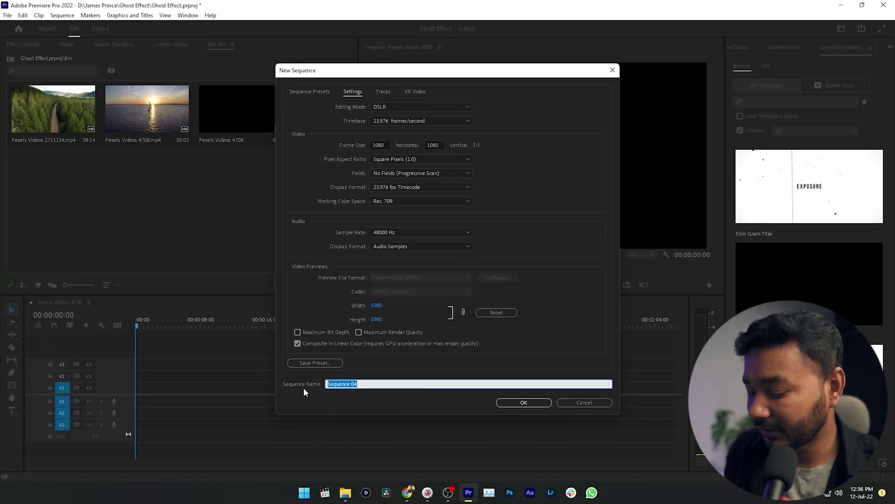
{"action": "type", "text": "1:1"}
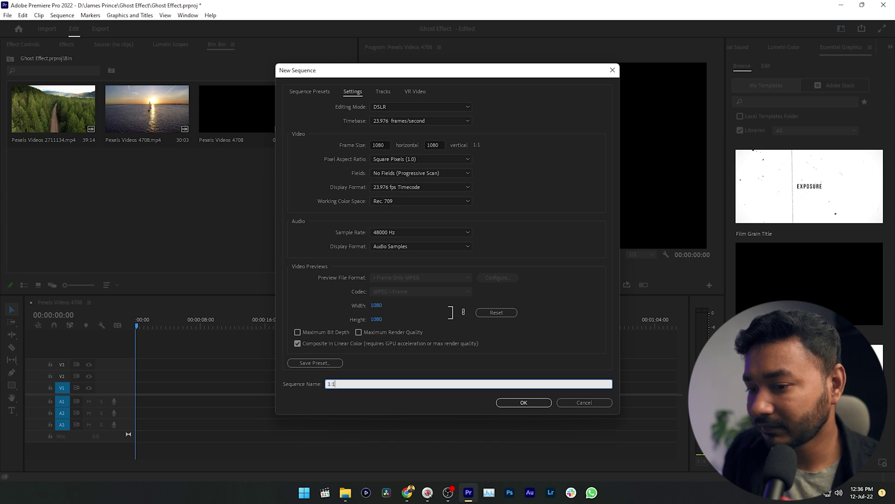
{"action": "left_click", "coordinate": [530, 403]}
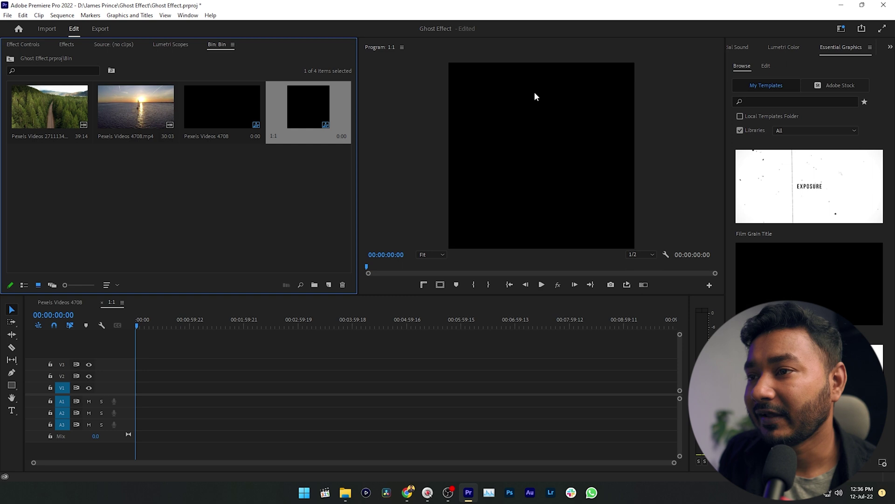
Drop the sunset clip onto the 1:1 timeline, keep the square settings, and preview playback
{"action": "left_click_drag", "start_coordinate": [135, 107], "coordinate": [159, 395]}
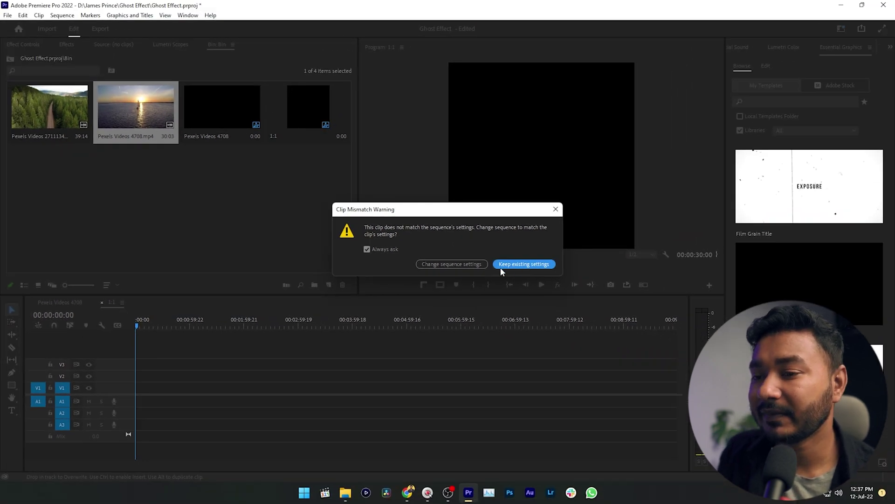
{"action": "left_click", "coordinate": [521, 266]}
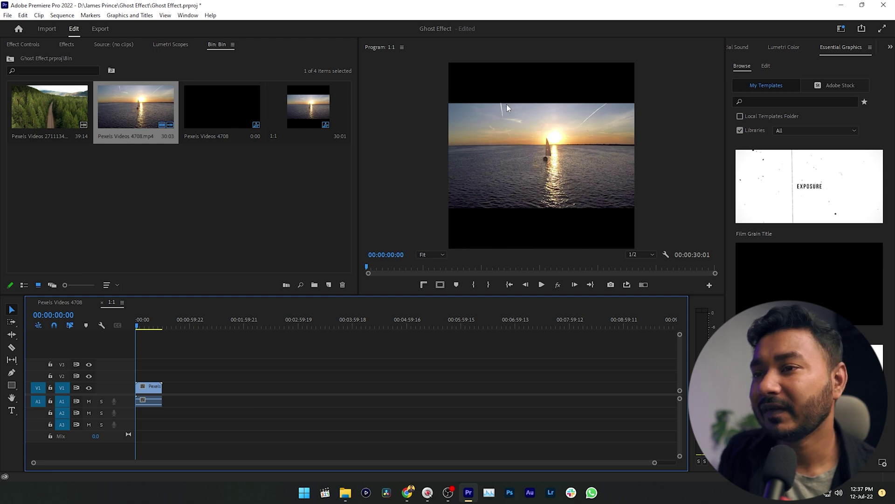
{"action": "key", "text": "space"}
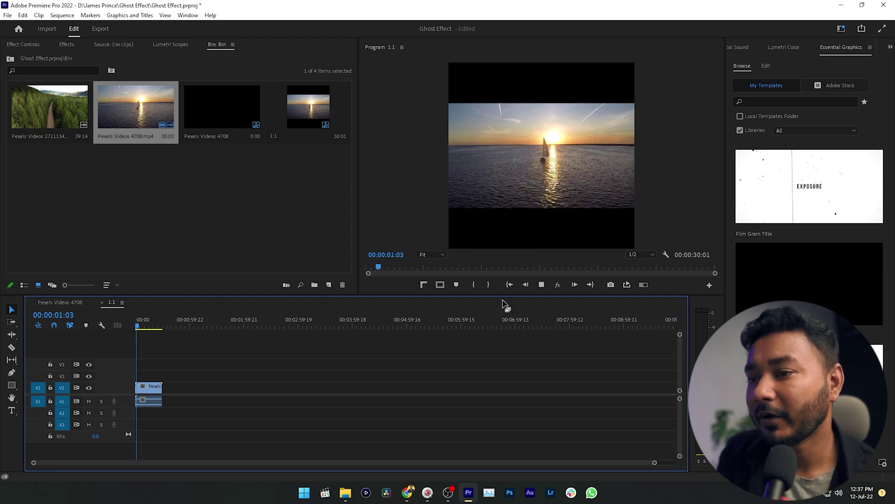
{"action": "key", "text": "space"}
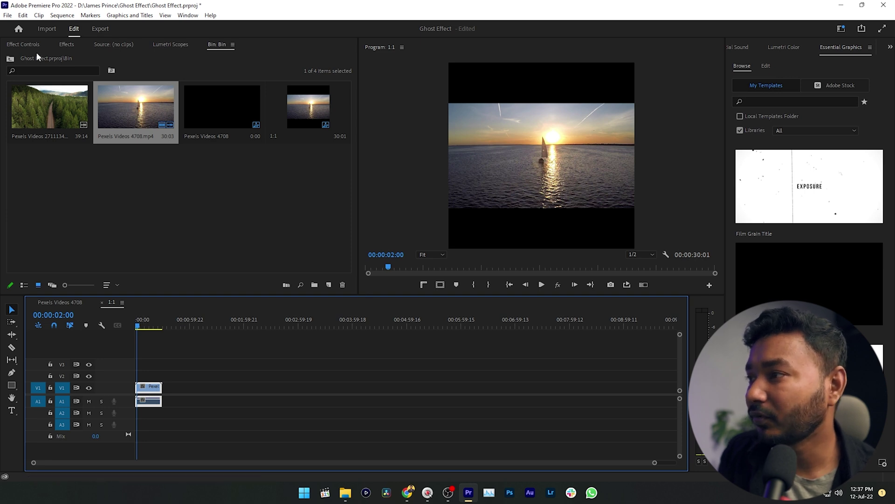
Scale the sunset clip to 177 in Effect Controls so it fills the square frame
{"action": "left_click", "coordinate": [24, 44]}
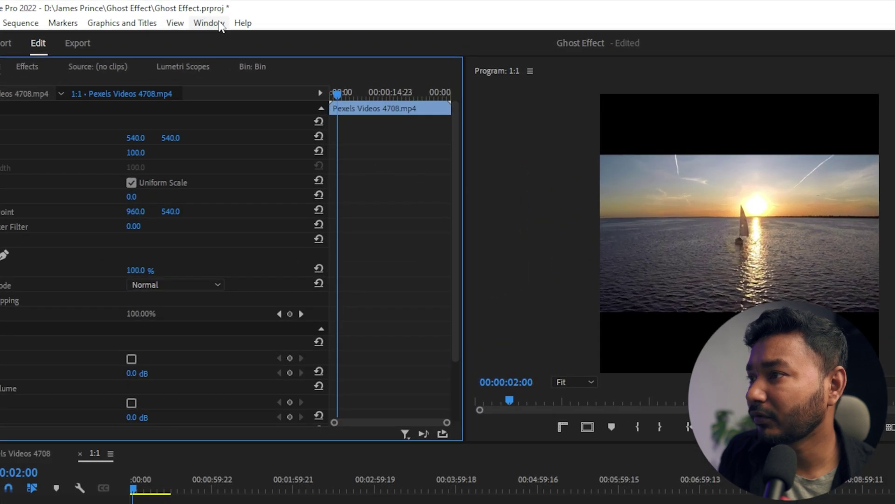
{"action": "left_click", "coordinate": [188, 15]}
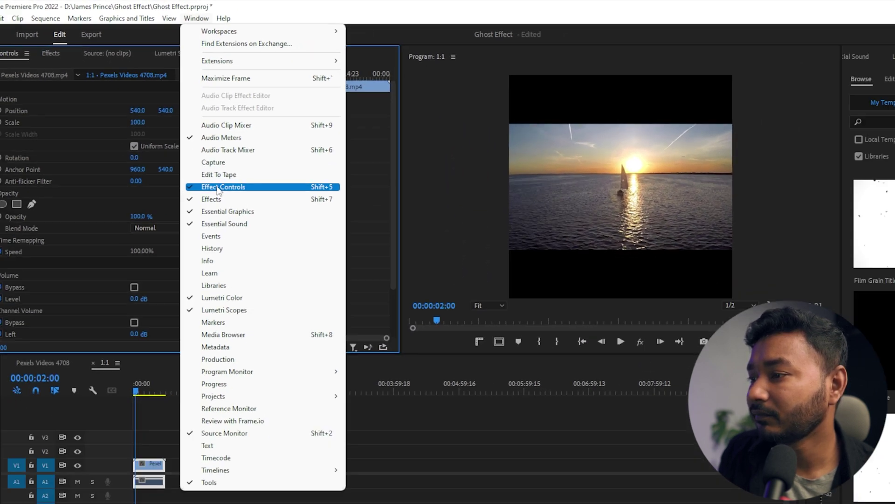
{"action": "left_click", "coordinate": [237, 233]}
{"action": "left_click", "coordinate": [48, 84]}
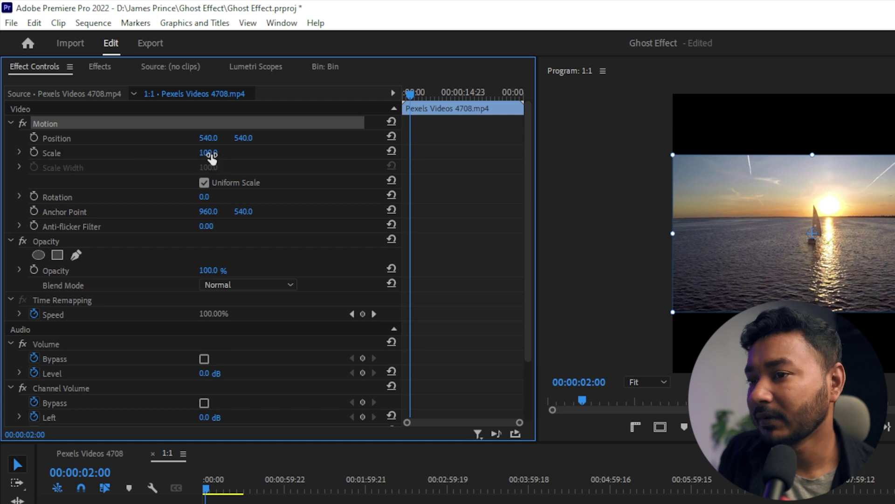
{"action": "left_click_drag", "start_coordinate": [208, 153], "coordinate": [242, 153]}
{"action": "left_click", "coordinate": [280, 154]}
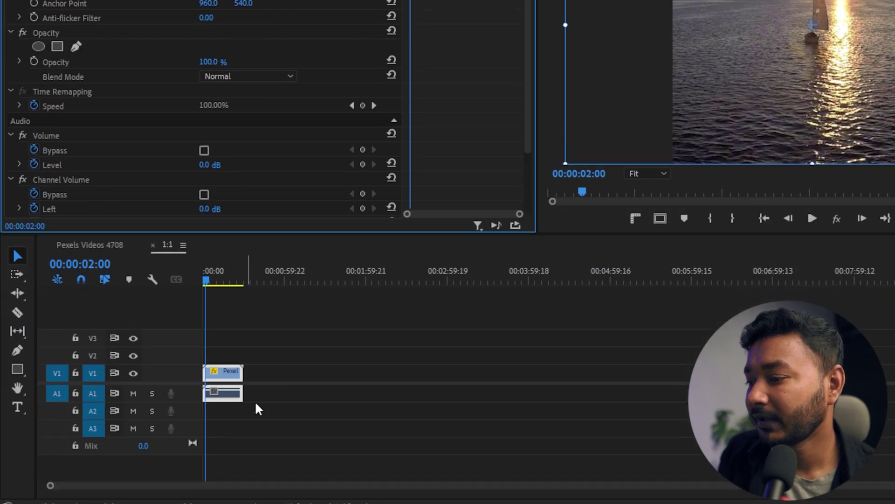
Replay the rescaled 1:1 sequence from the start, then bring up the bin's new-item options
{"action": "left_click", "coordinate": [258, 407]}
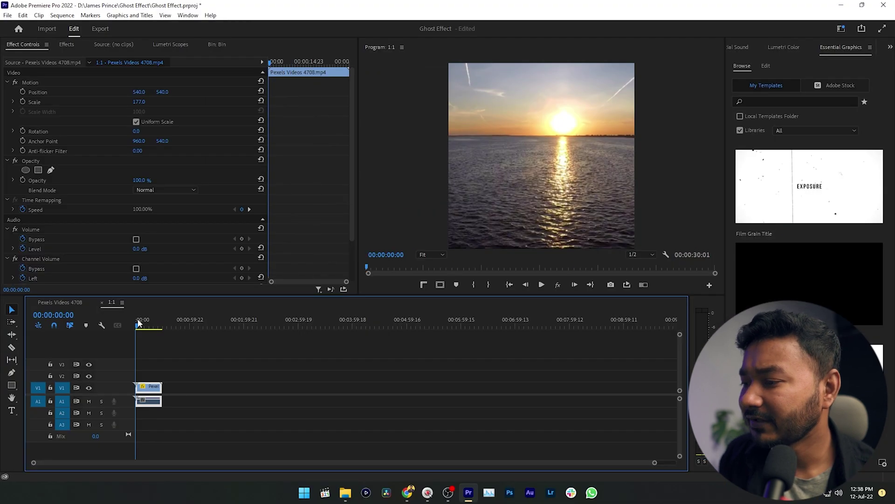
{"action": "left_click", "coordinate": [203, 272]}
{"action": "key", "text": "space"}
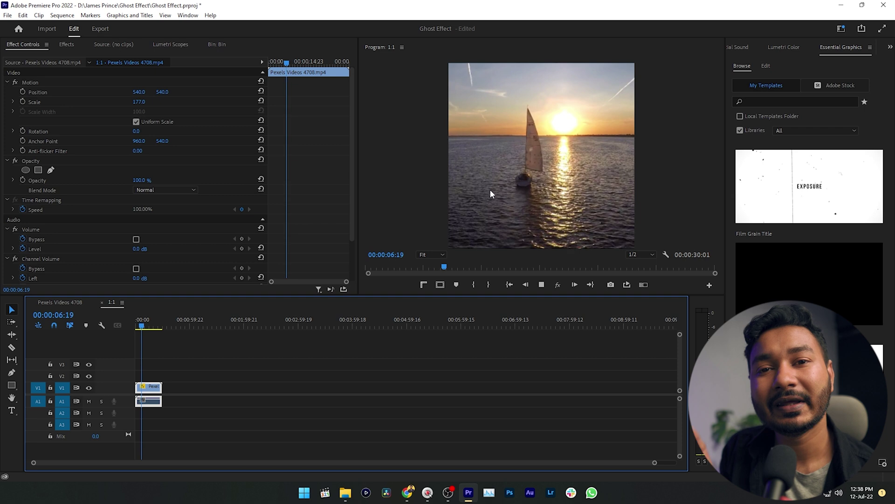
{"action": "key", "text": "space"}
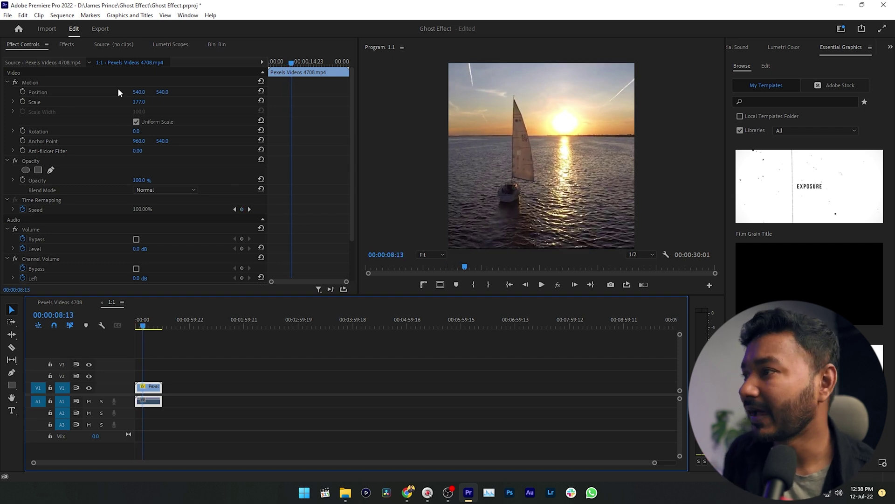
{"action": "left_click", "coordinate": [217, 44]}
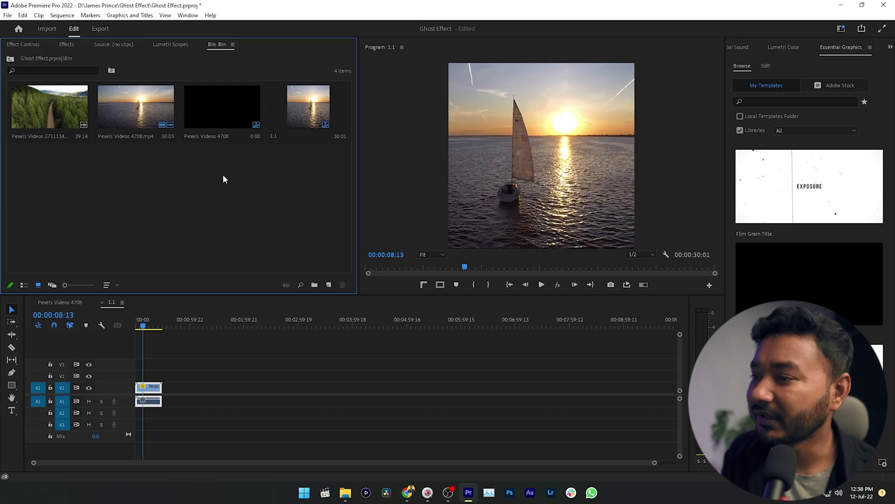
{"action": "right_click", "coordinate": [224, 178]}
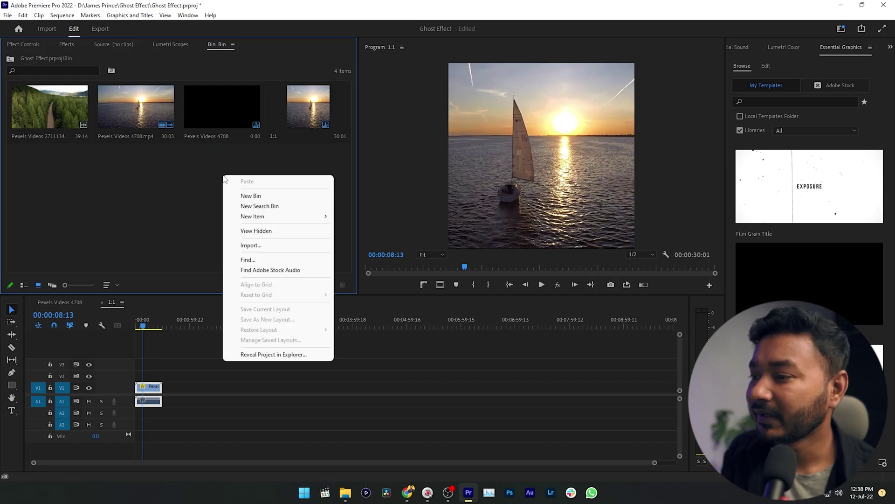
Create a new sequence with a custom 1080 x 1920 frame size named 9:16
{"action": "mouse_move", "coordinate": [264, 217]}
{"action": "left_click", "coordinate": [364, 217]}
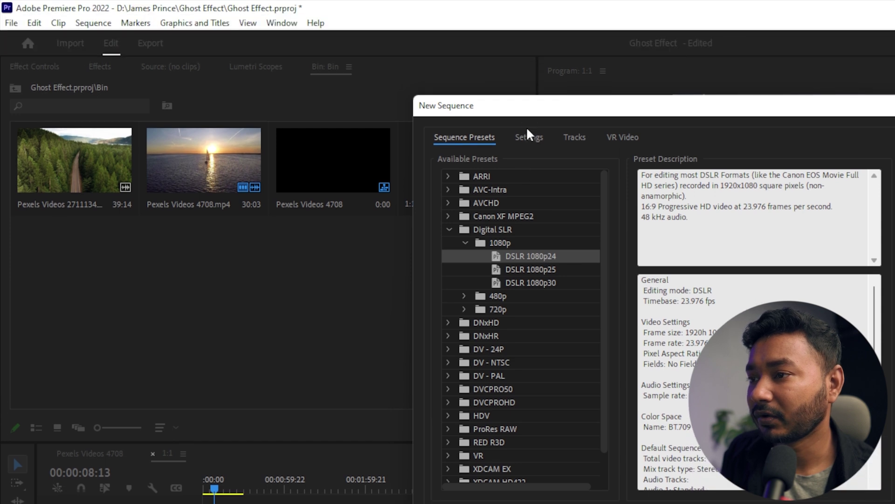
{"action": "left_click", "coordinate": [529, 139]}
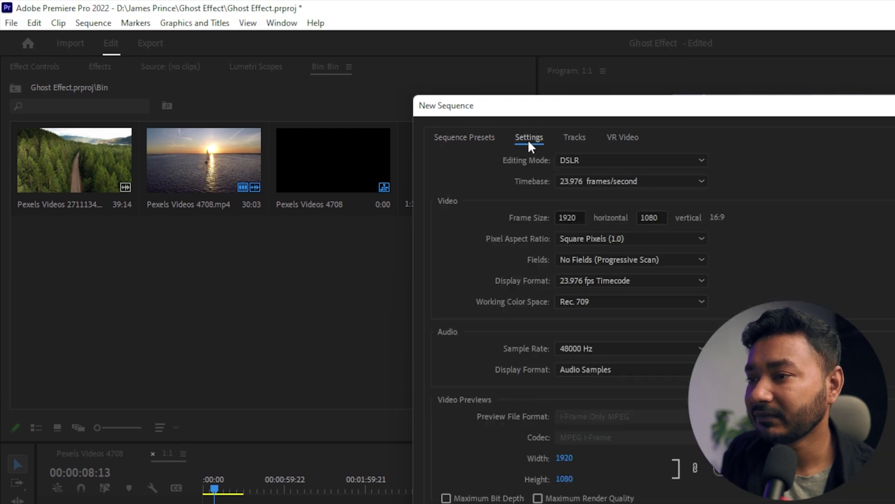
{"action": "left_click", "coordinate": [568, 217]}
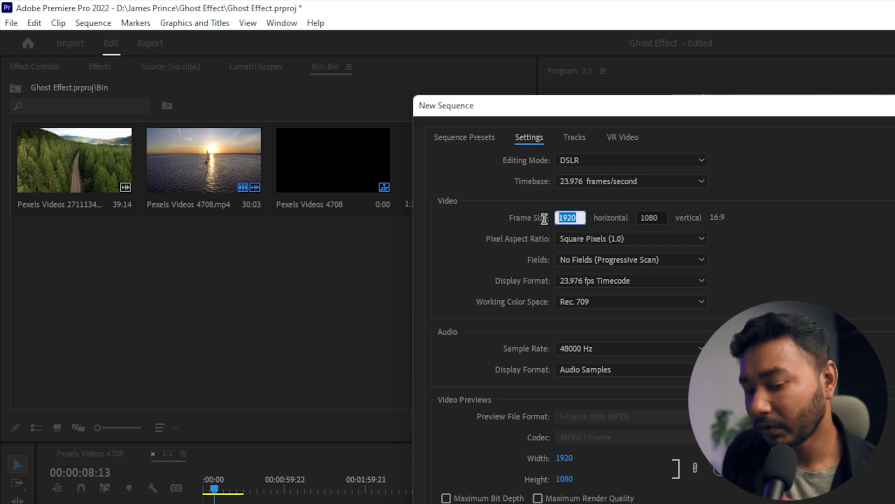
{"action": "type", "text": "1"}
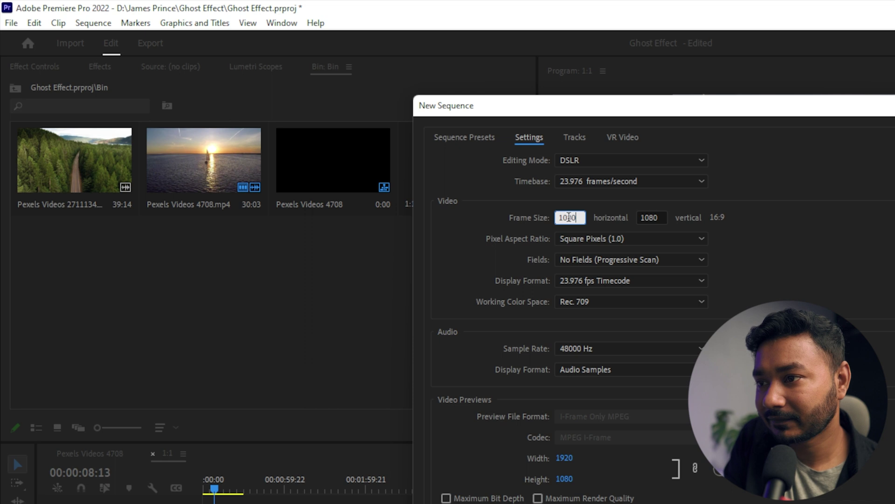
{"action": "type", "text": "080"}
{"action": "left_click", "coordinate": [662, 215]}
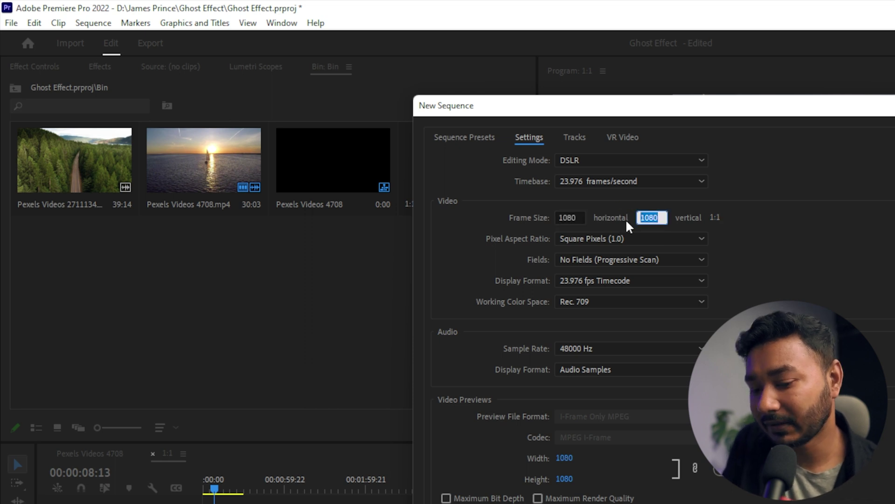
{"action": "type", "text": "19"}
{"action": "type", "text": "0"}
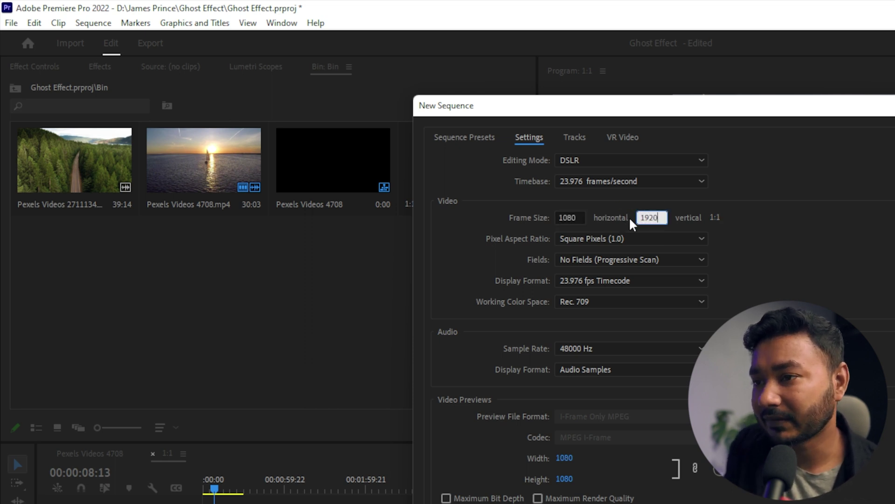
{"action": "key", "text": "Tab"}
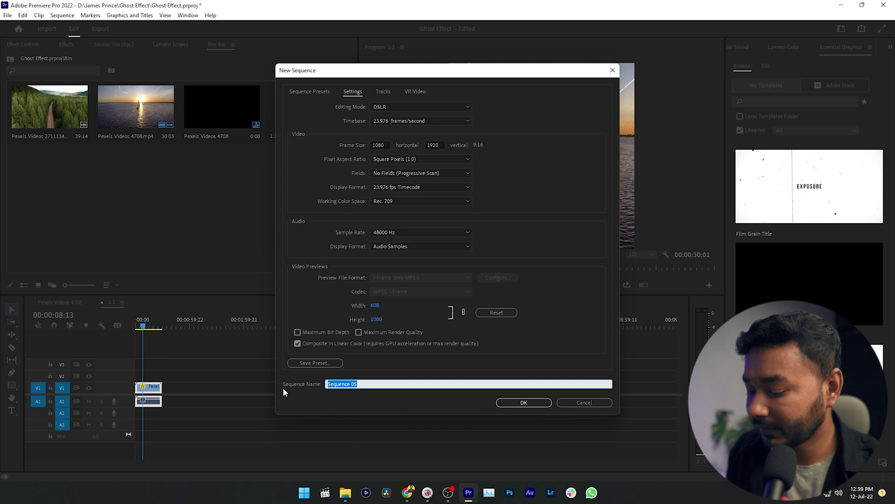
{"action": "type", "text": "9:16"}
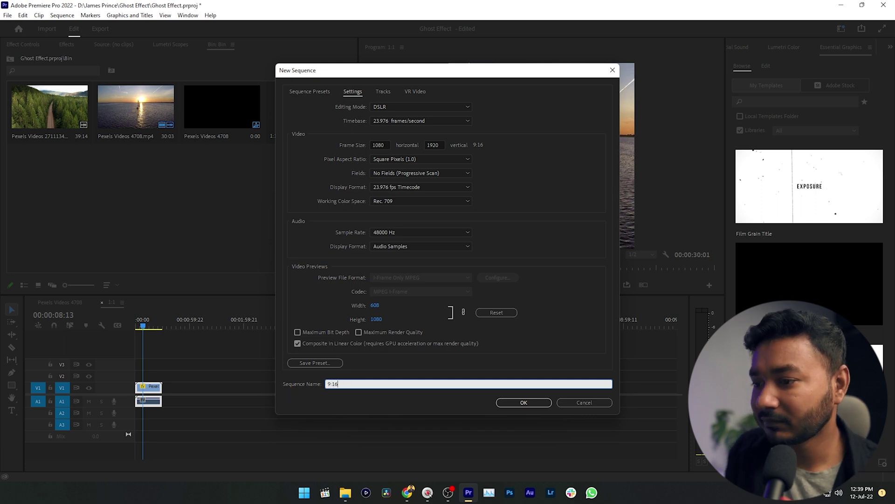
{"action": "left_click", "coordinate": [524, 402]}
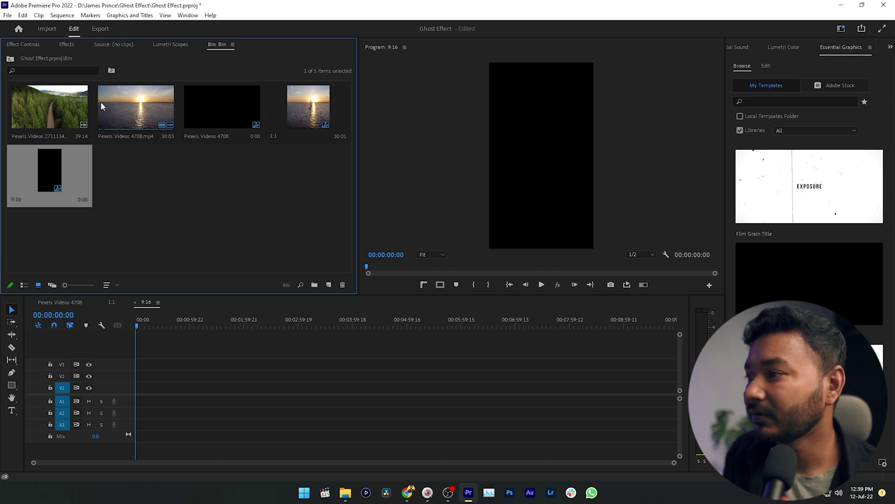
Add Pexels Videos 4708.mp4 to V1 keeping sequence settings, scale it to 318, and play it back
{"action": "left_click_drag", "start_coordinate": [100, 104], "coordinate": [146, 398]}
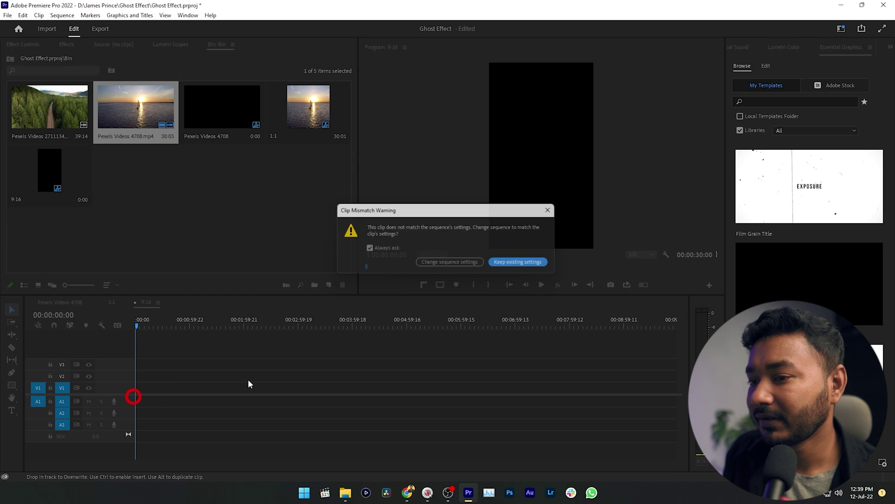
{"action": "left_click", "coordinate": [516, 264]}
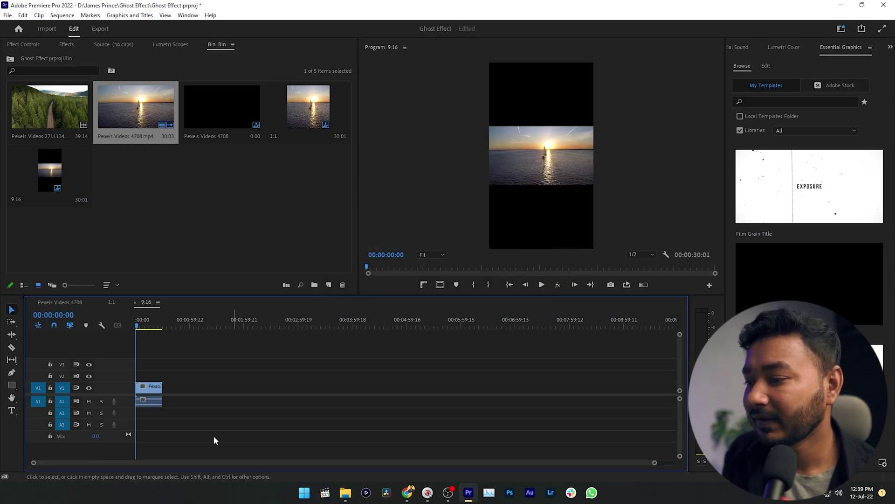
{"action": "left_click", "coordinate": [155, 393]}
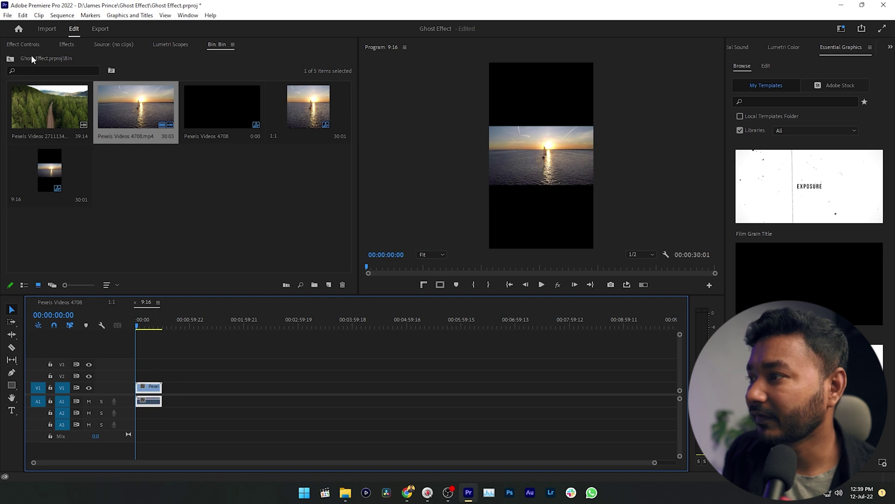
{"action": "left_click", "coordinate": [31, 45]}
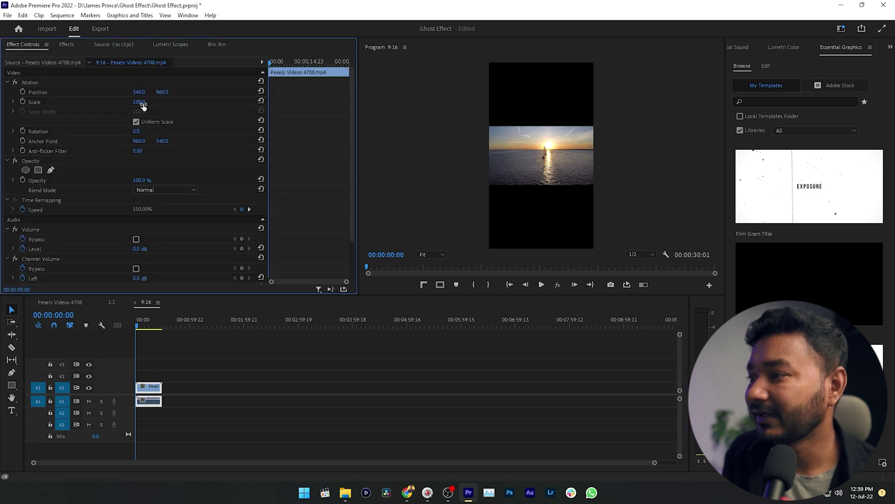
{"action": "left_click_drag", "start_coordinate": [139, 102], "coordinate": [231, 102]}
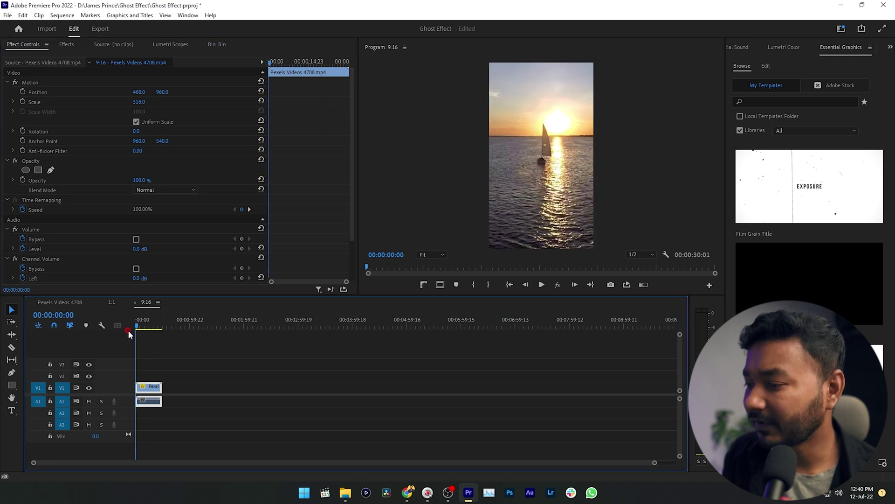
{"action": "key", "text": "space"}
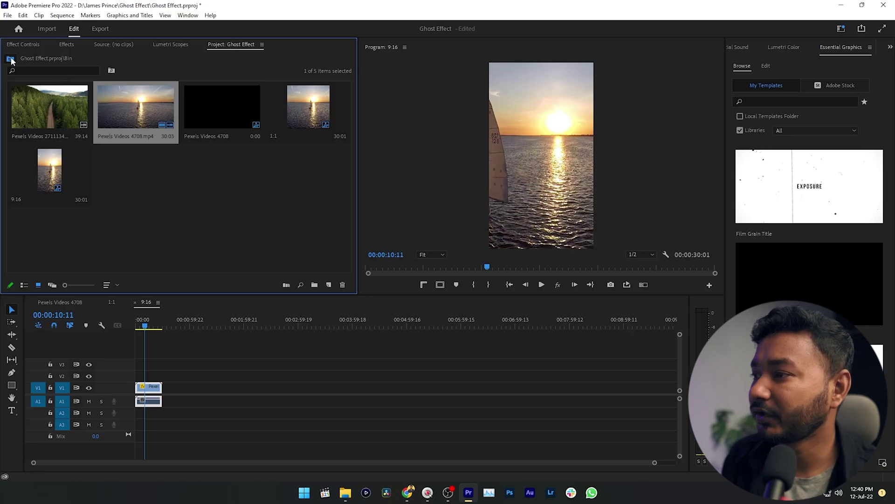
Open the How to make Ghost effect sequence and move the playhead to the dance shot
{"action": "left_click", "coordinate": [11, 60]}
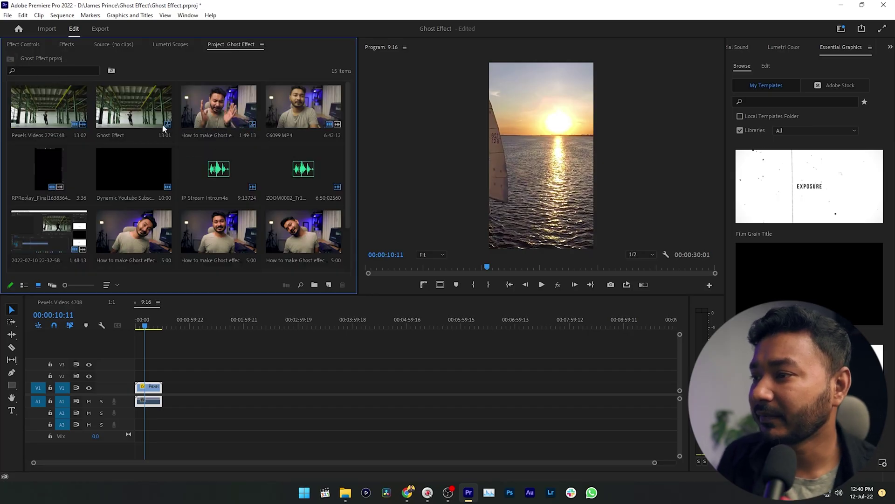
{"action": "double_click", "coordinate": [190, 103]}
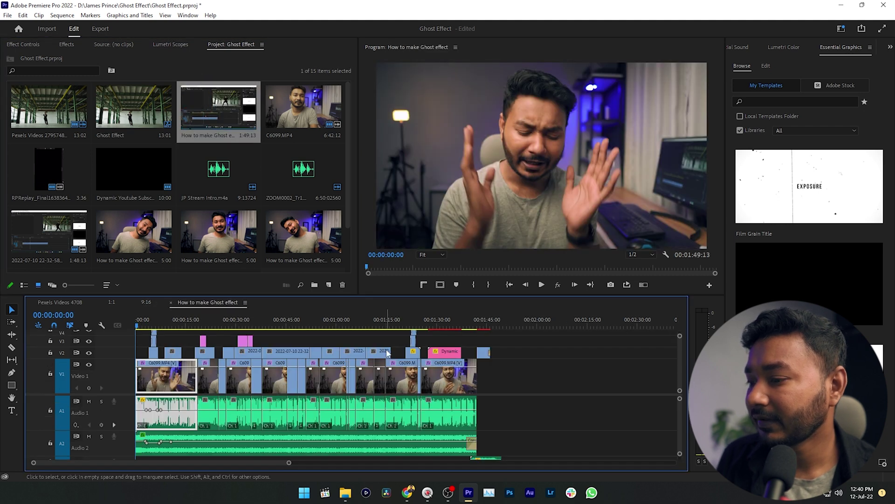
{"action": "left_click_drag", "start_coordinate": [176, 322], "coordinate": [148, 328]}
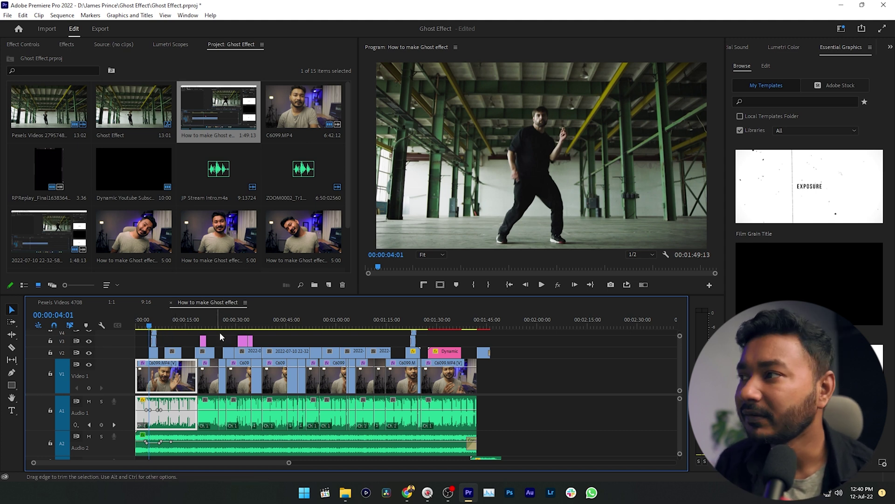
Change the sequence frame size from 3840 x 2160 to 2160 x 2160, accepting deletion of previews
{"action": "left_click", "coordinate": [62, 16]}
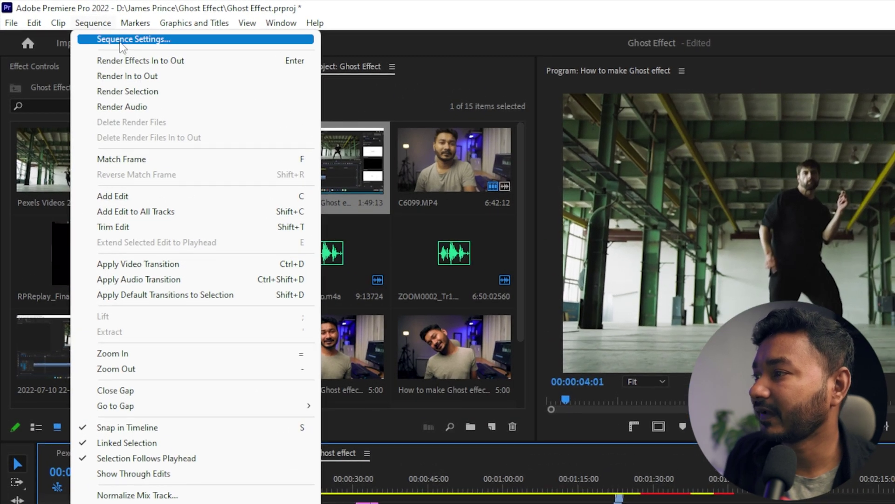
{"action": "left_click", "coordinate": [121, 41]}
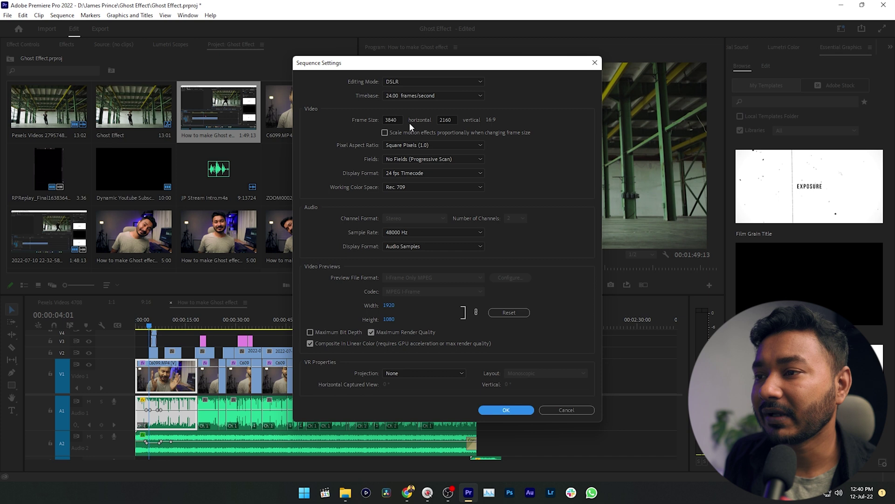
{"action": "double_click", "coordinate": [396, 119]}
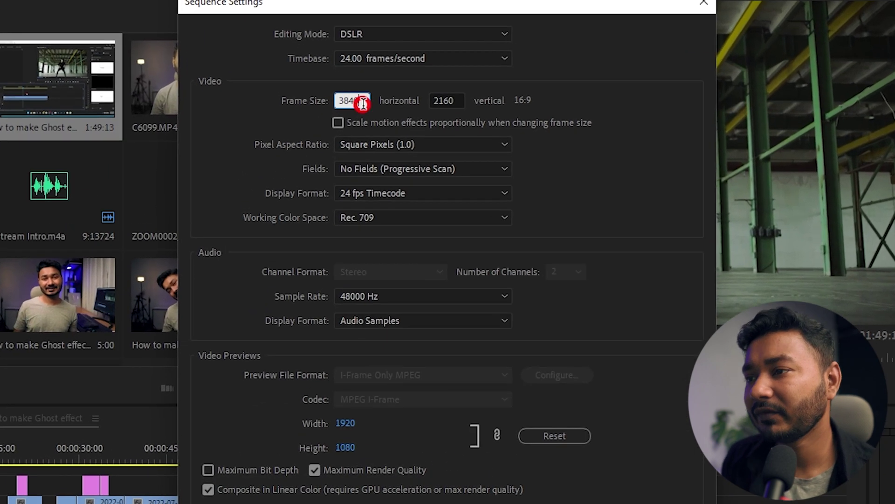
{"action": "left_click", "coordinate": [373, 108]}
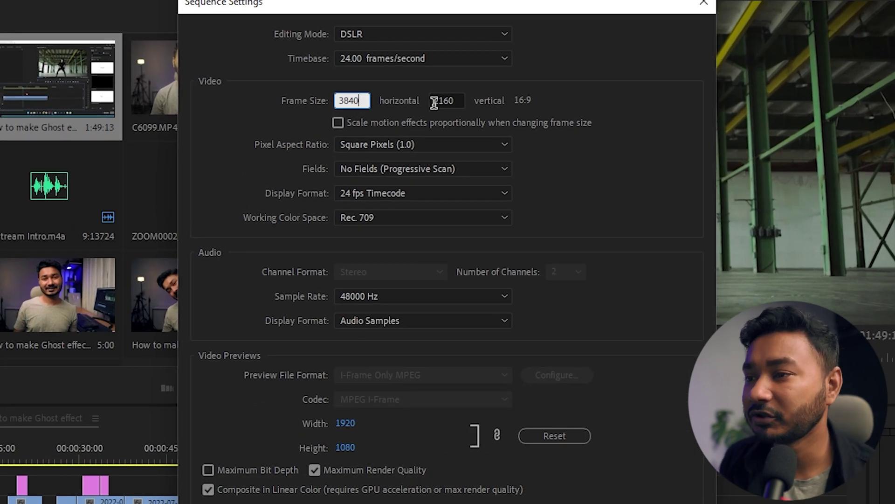
{"action": "left_click_drag", "start_coordinate": [460, 99], "coordinate": [430, 100]}
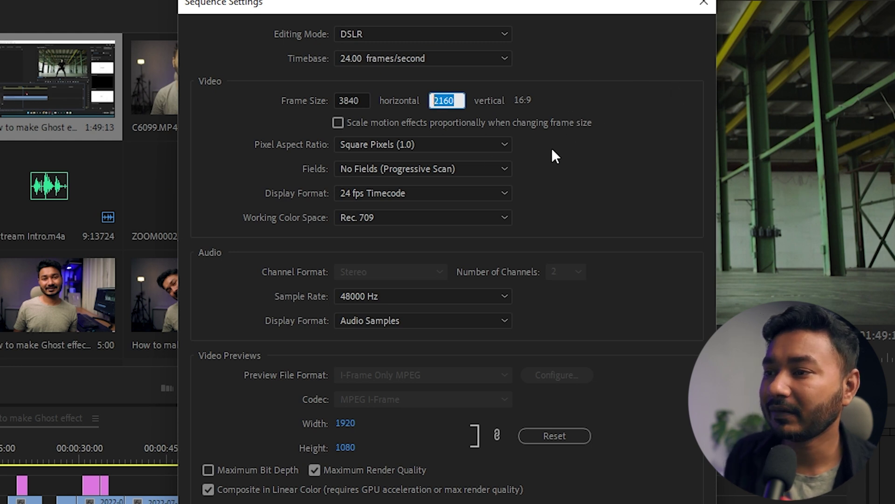
{"action": "left_click_drag", "start_coordinate": [359, 101], "coordinate": [283, 102]}
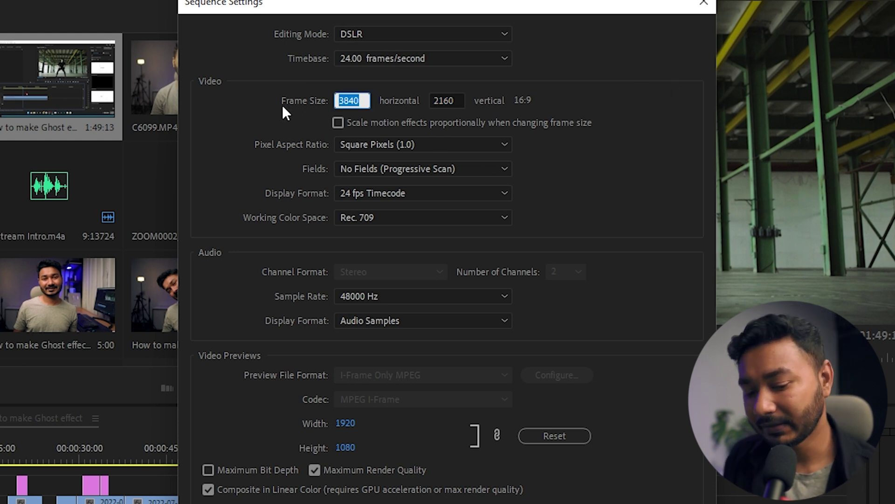
{"action": "type", "text": "2160"}
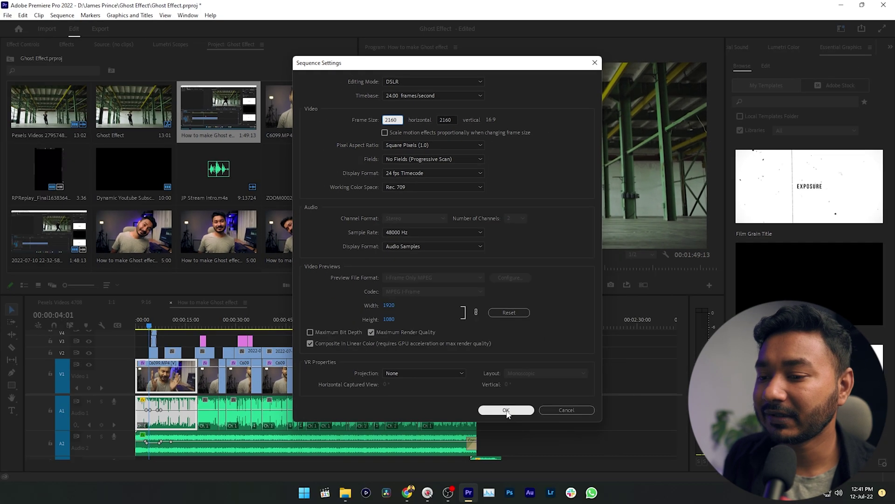
{"action": "left_click", "coordinate": [506, 410]}
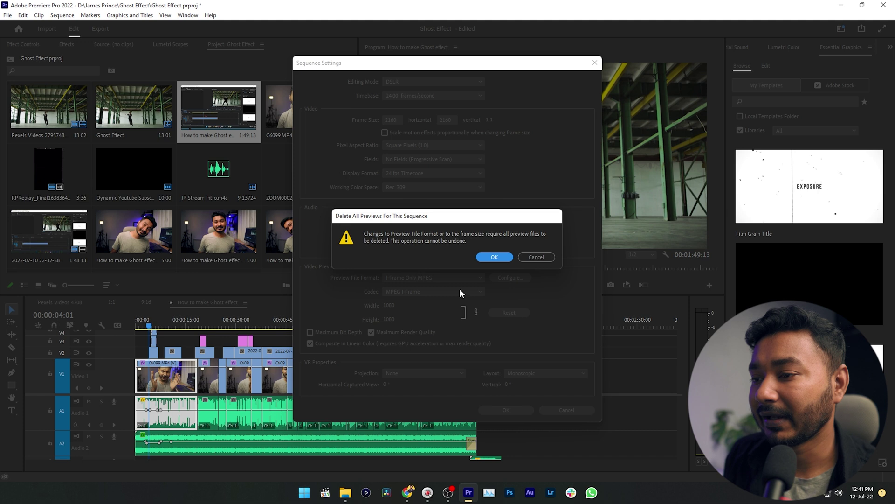
{"action": "left_click", "coordinate": [494, 257]}
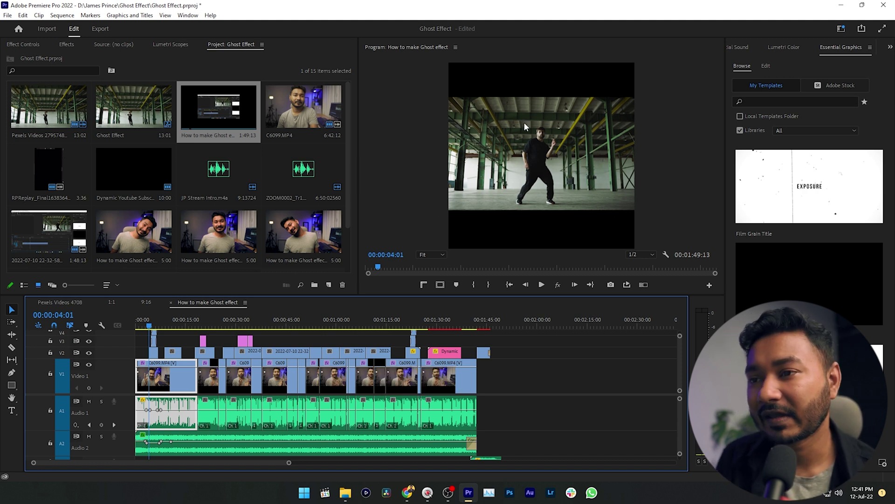
Save the project and scale the C6099.MP4 clip to 178 to fill the square frame
{"action": "key", "text": "ctrl+s"}
{"action": "left_click", "coordinate": [33, 45]}
{"action": "left_click_drag", "start_coordinate": [140, 102], "coordinate": [181, 101]}
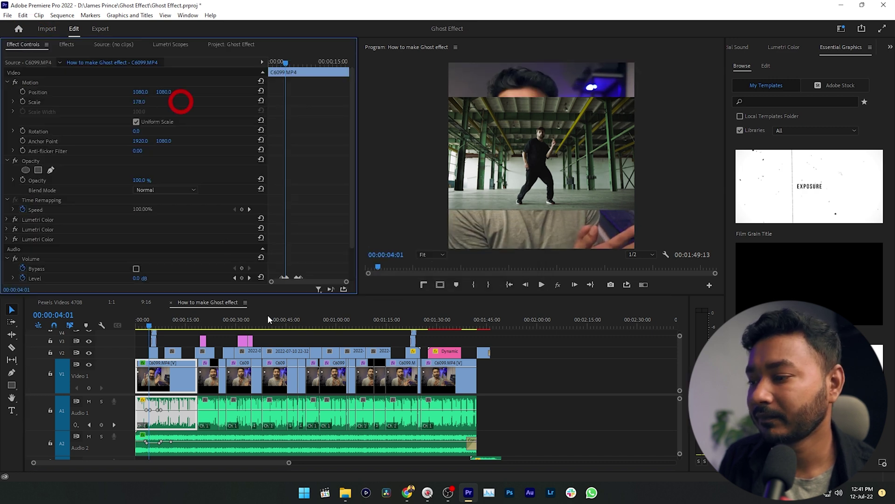